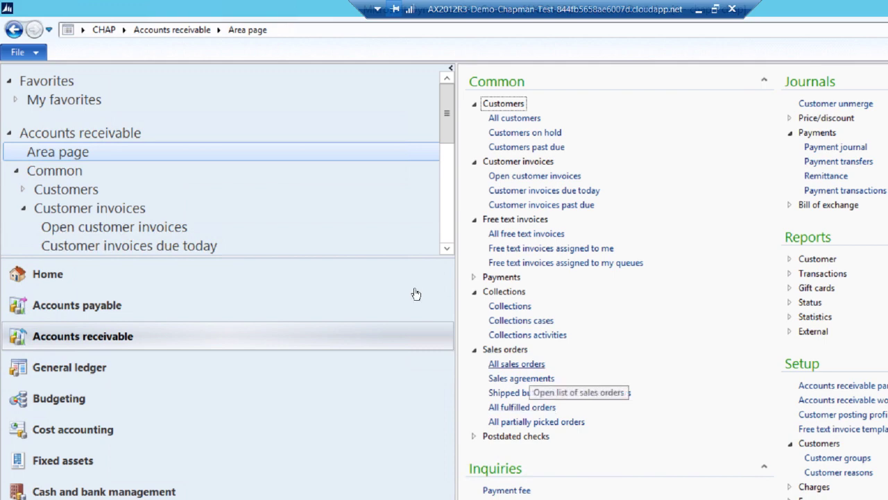
# Start a new sales order from the list of all sales orders, choosing Anderson Supply as the customer account.
pyautogui.click(516, 364)
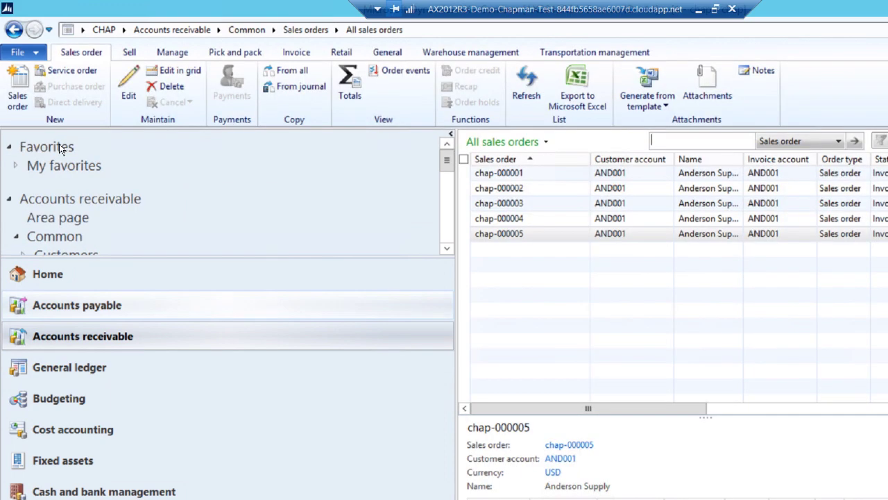
pyautogui.click(12, 80)
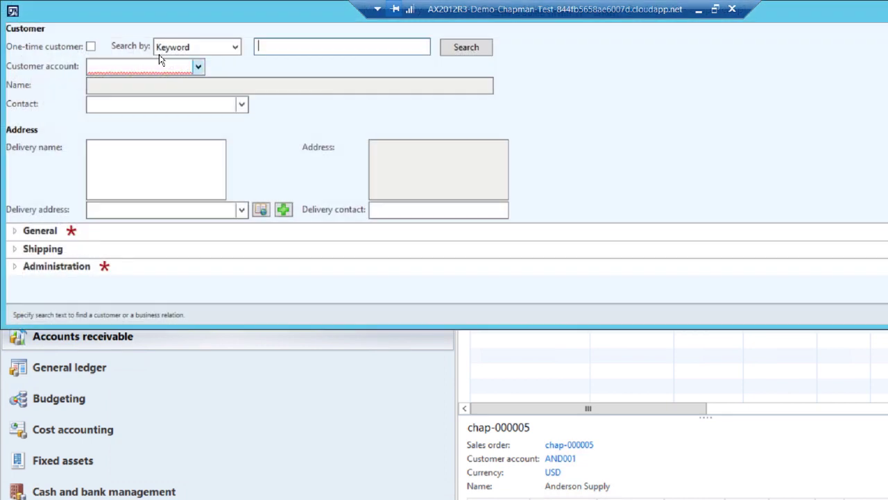
pyautogui.click(198, 66)
pyautogui.press('Tab')
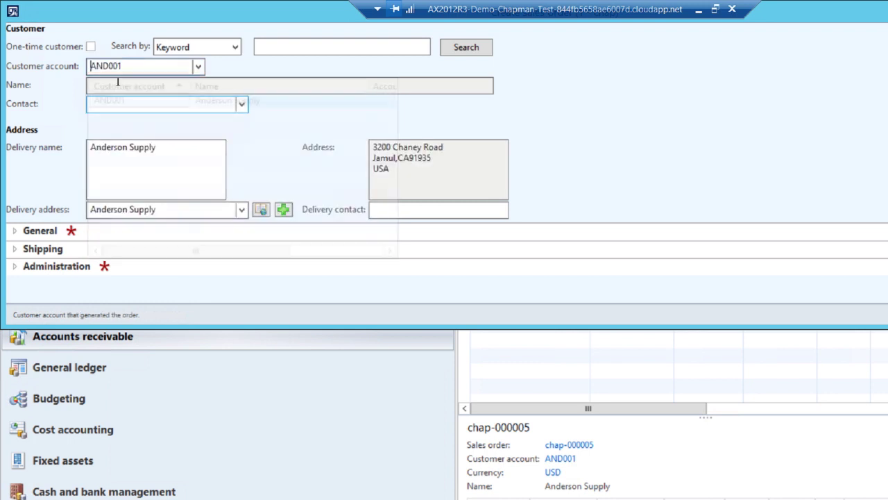
pyautogui.press('Tab')
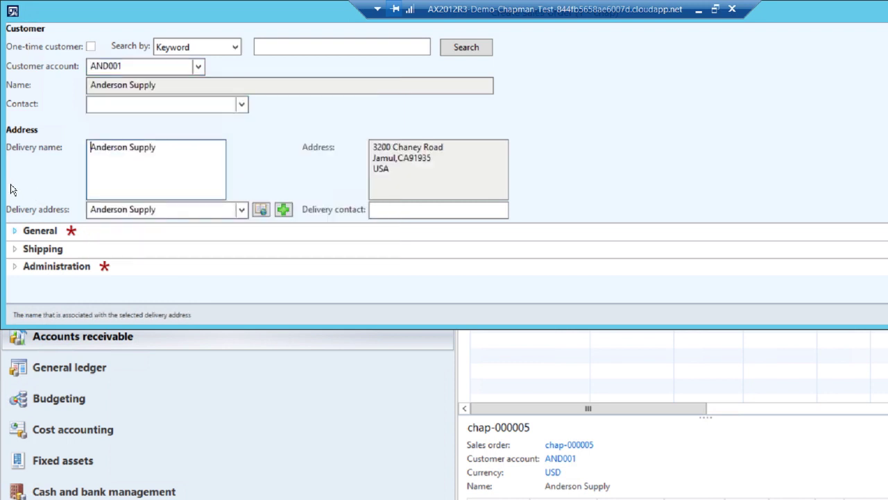
# Set the new order's storage dimensions to site SD12 and warehouse 120 in its general details.
pyautogui.click(15, 230)
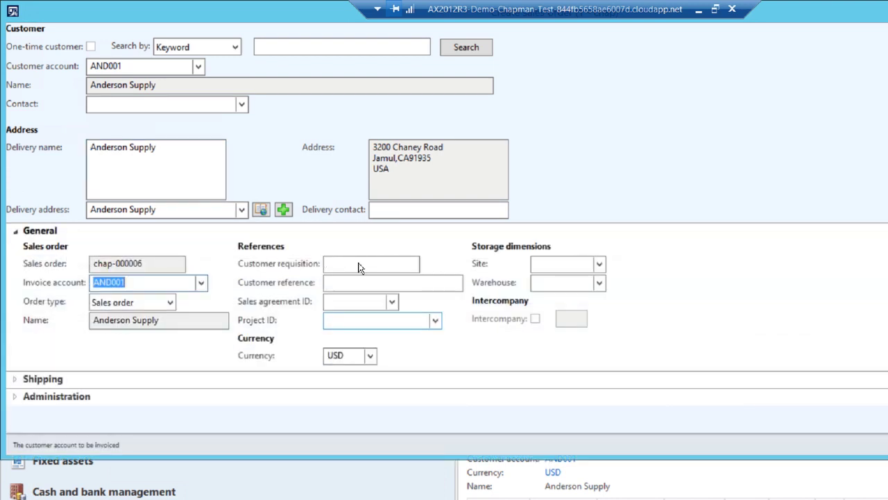
pyautogui.click(599, 263)
pyautogui.click(557, 343)
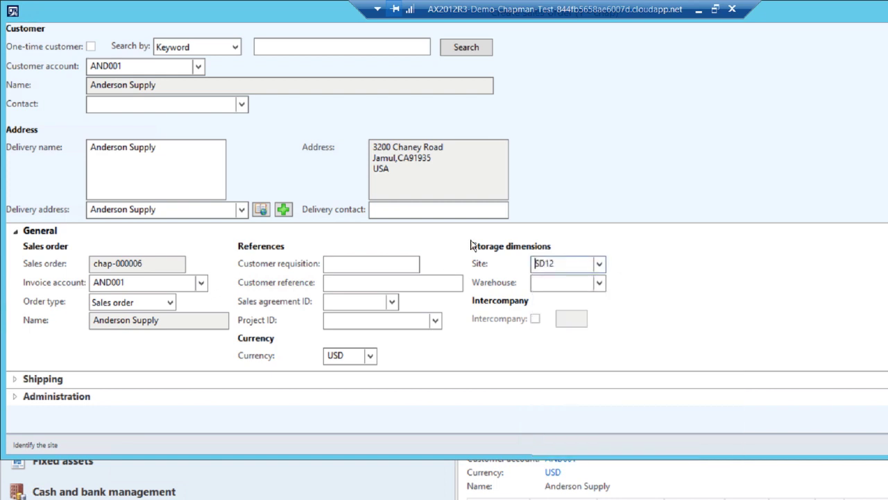
pyautogui.press('Tab')
pyautogui.hotkey('alt', 'Down')
pyautogui.press('Return')
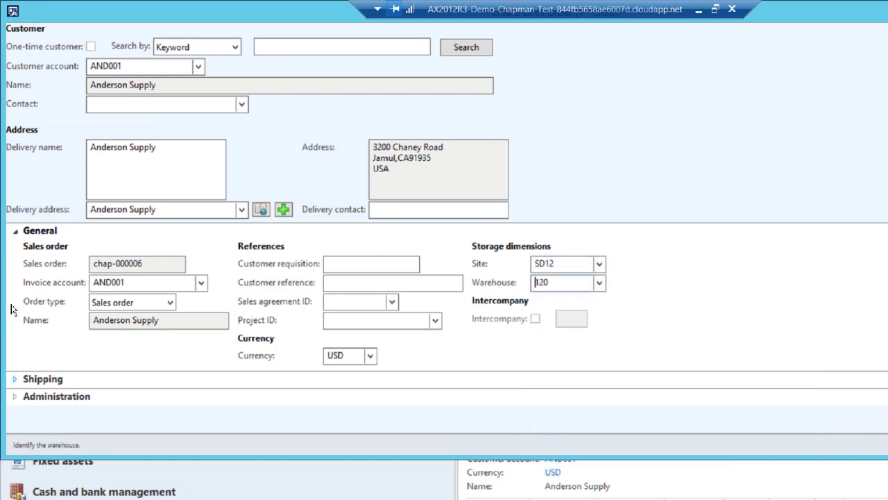
# Set the mode of delivery to PARCEL in the new order's shipping details.
pyautogui.press('Tab')
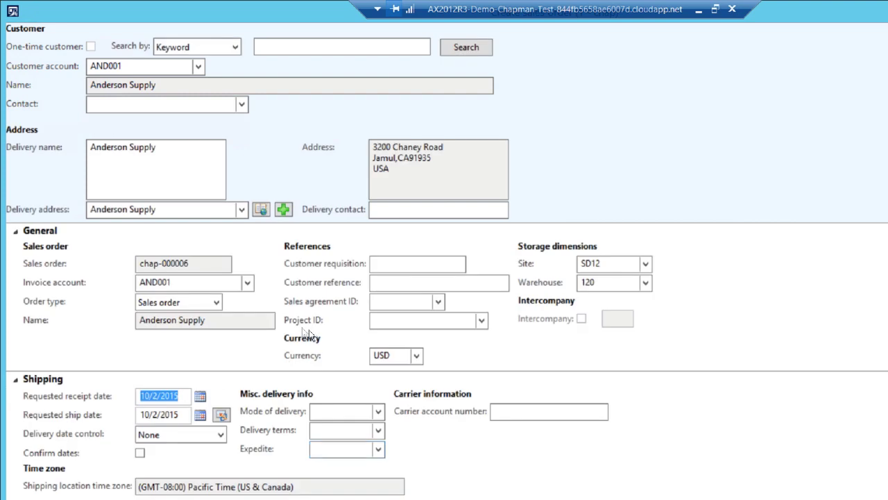
pyautogui.click(378, 411)
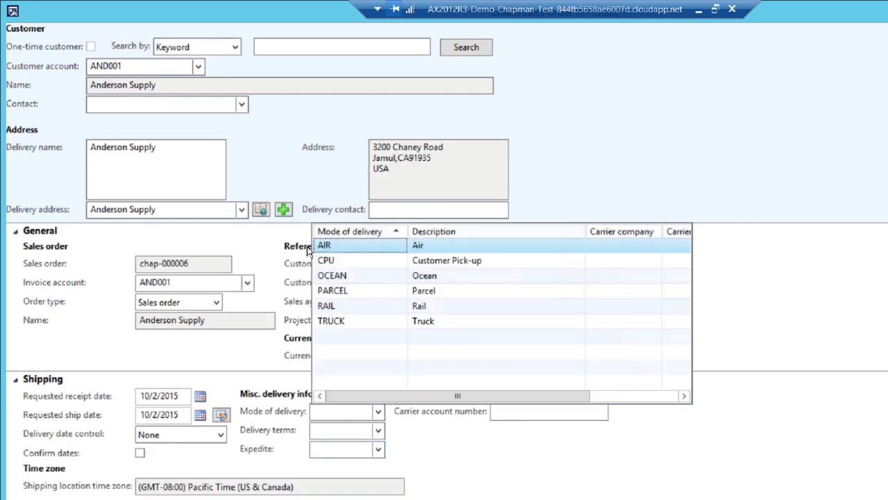
pyautogui.press('Down')
pyautogui.press('Down')
pyautogui.press('Down')
pyautogui.press('Return')
pyautogui.press('Tab')
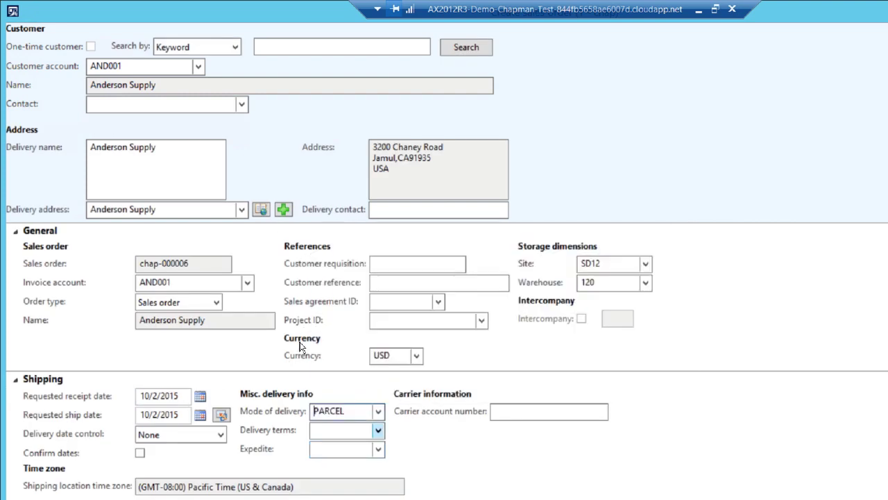
# Set the delivery terms to FOB and create the sales order.
pyautogui.hotkey('alt', 'Down')
pyautogui.press('End')
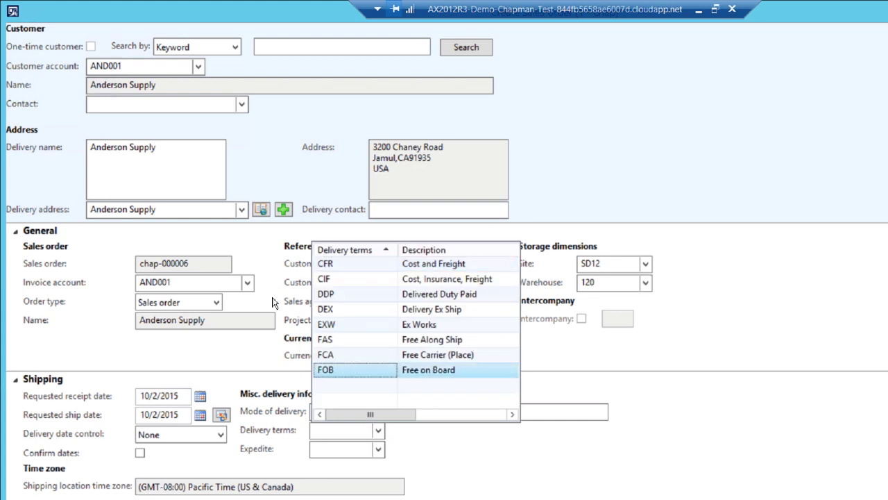
pyautogui.press('Return')
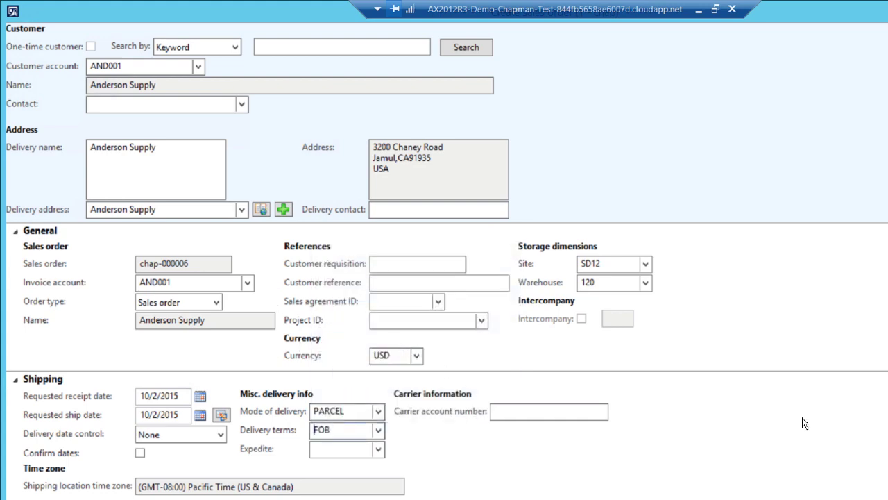
pyautogui.press('Return')
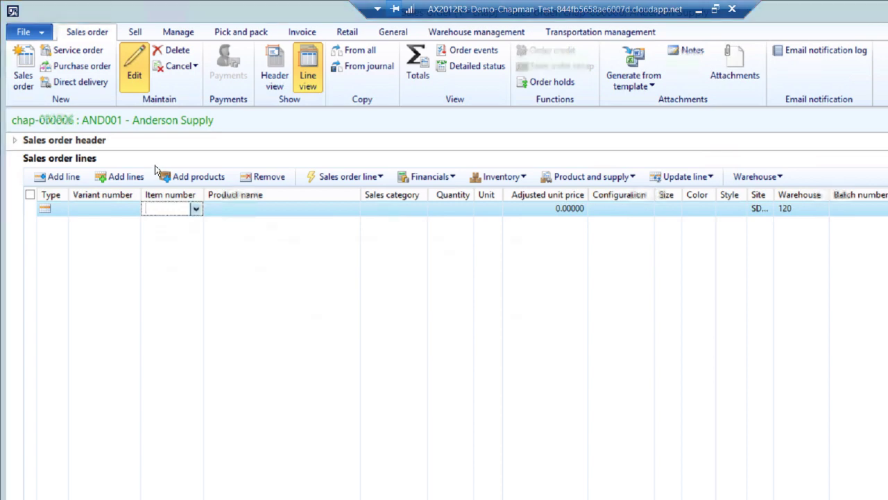
# Fill the first order line with item 001002034, GD SJK 100 Interceptor, keeping the default quantity and unit.
pyautogui.hotkey('alt', 'Down')
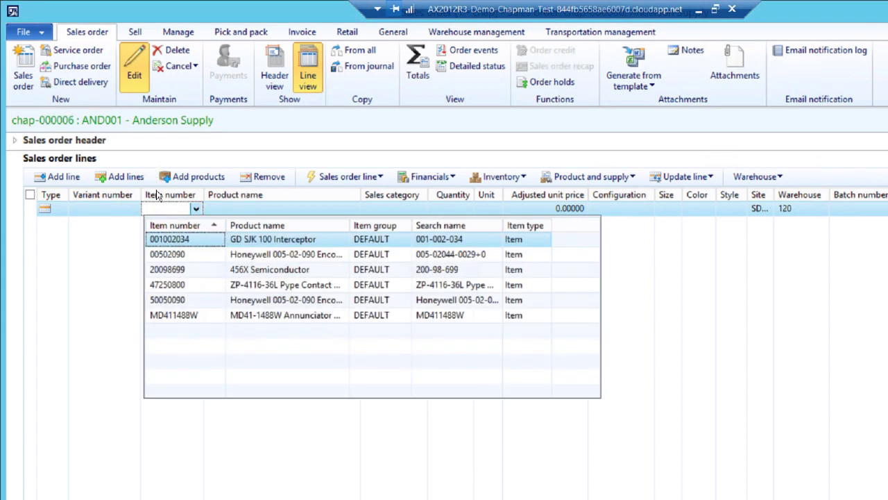
pyautogui.press('Return')
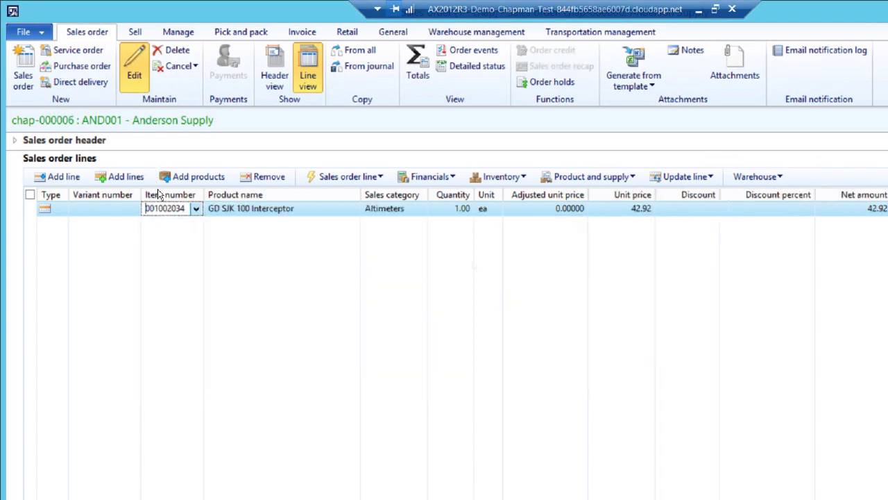
pyautogui.press('Tab')
pyautogui.press('Tab')
pyautogui.press('Tab')
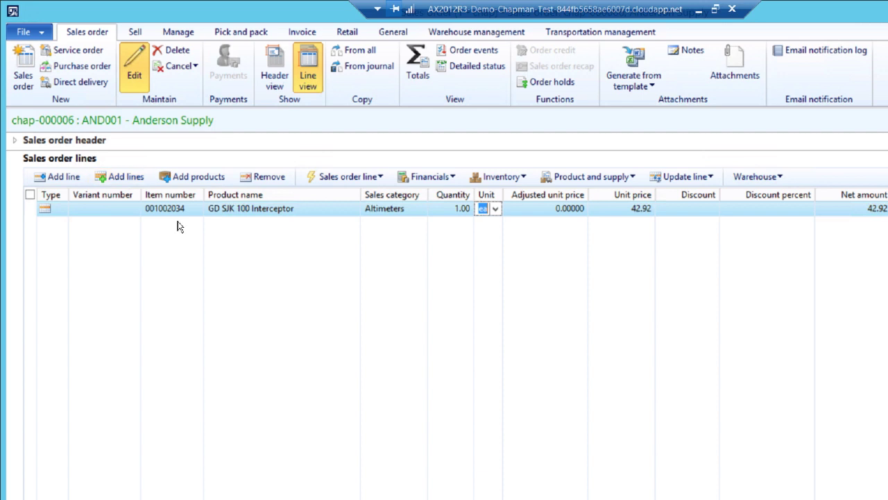
pyautogui.click(303, 307)
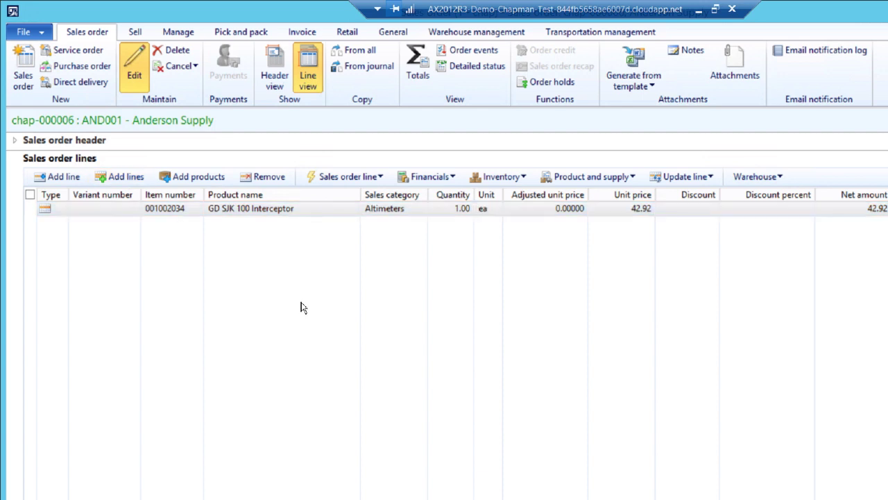
# Post the sales order confirmation with printing to screen, and close the confirmation report.
pyautogui.click(129, 31)
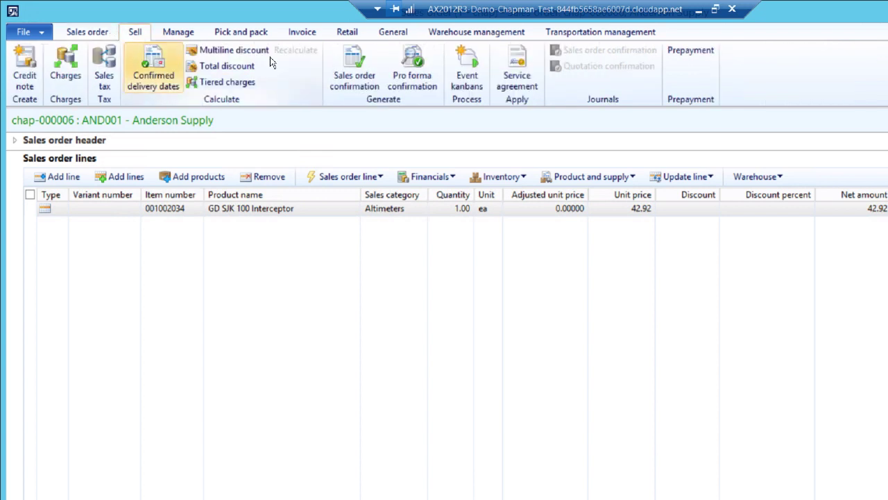
pyautogui.click(354, 69)
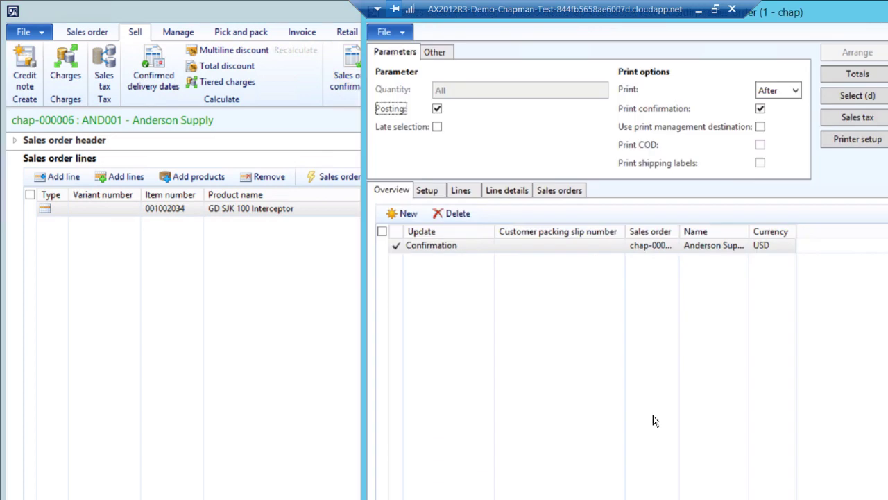
pyautogui.press('Return')
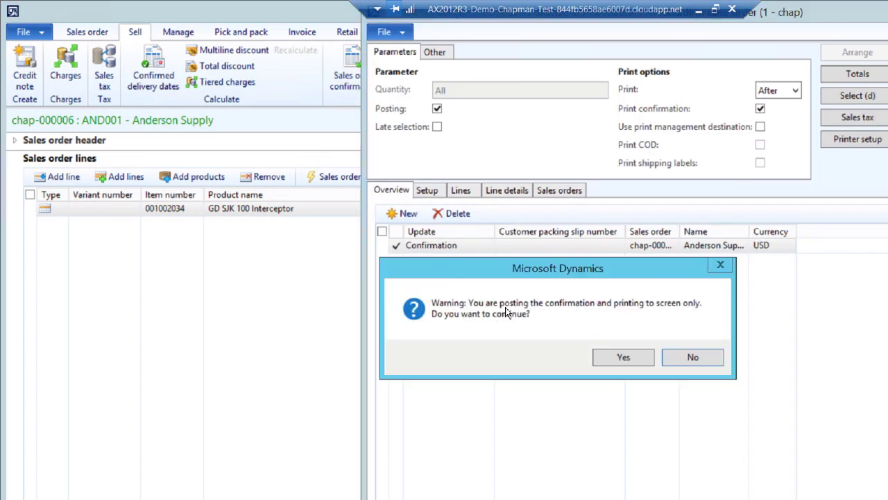
pyautogui.press('Return')
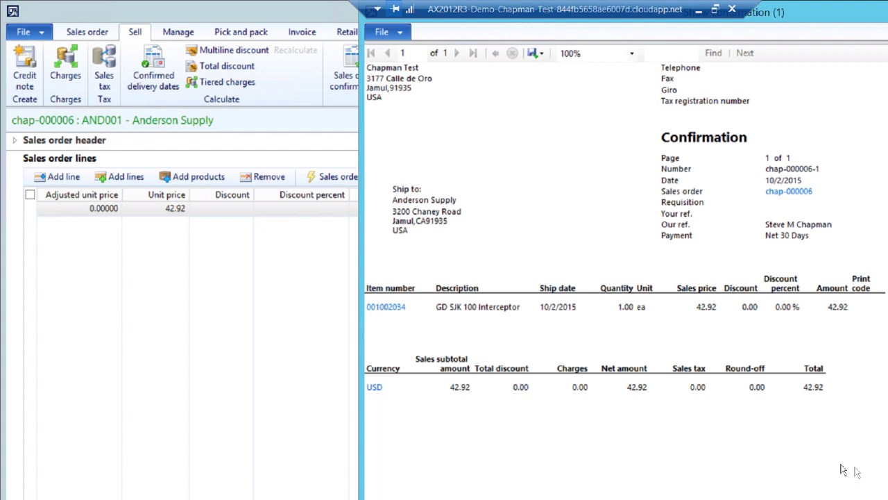
pyautogui.press('Escape')
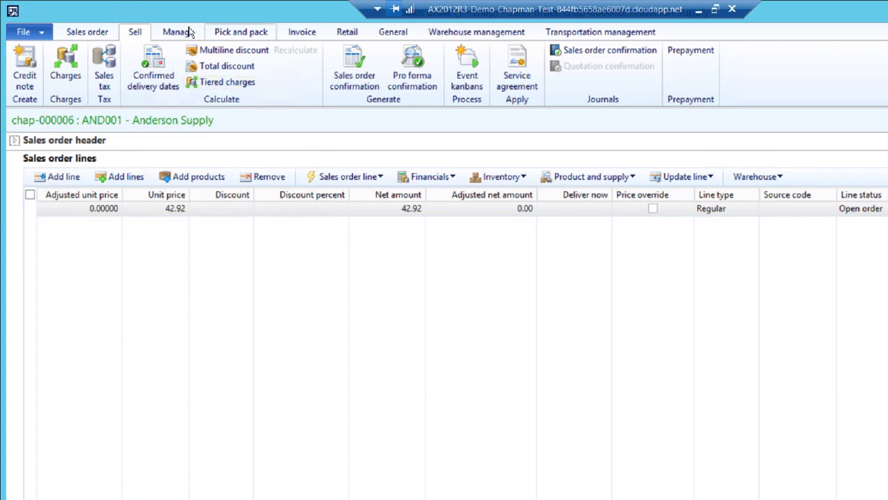
# Generate and post the picking list for all quantities of the sales order, printing it to screen.
pyautogui.click(222, 32)
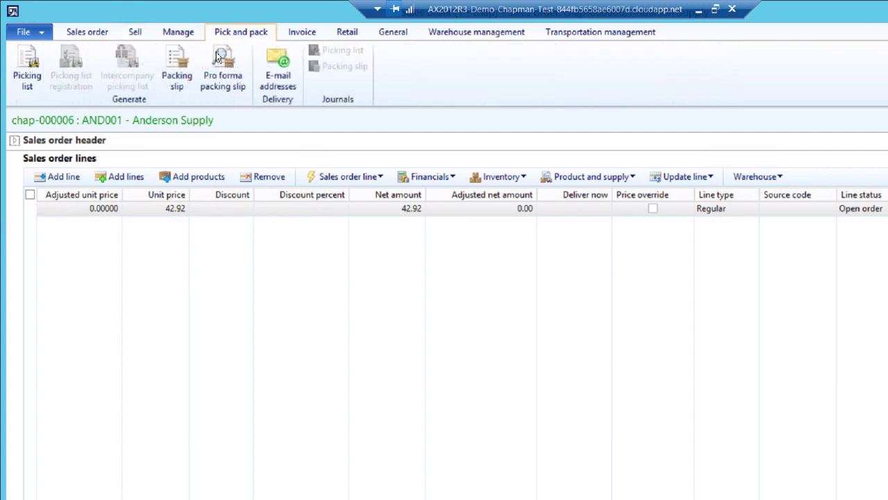
pyautogui.click(27, 67)
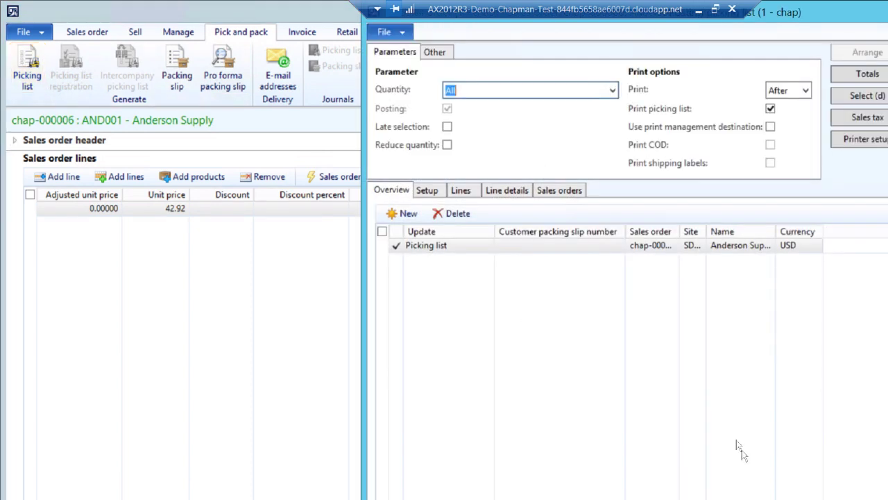
pyautogui.press('Return')
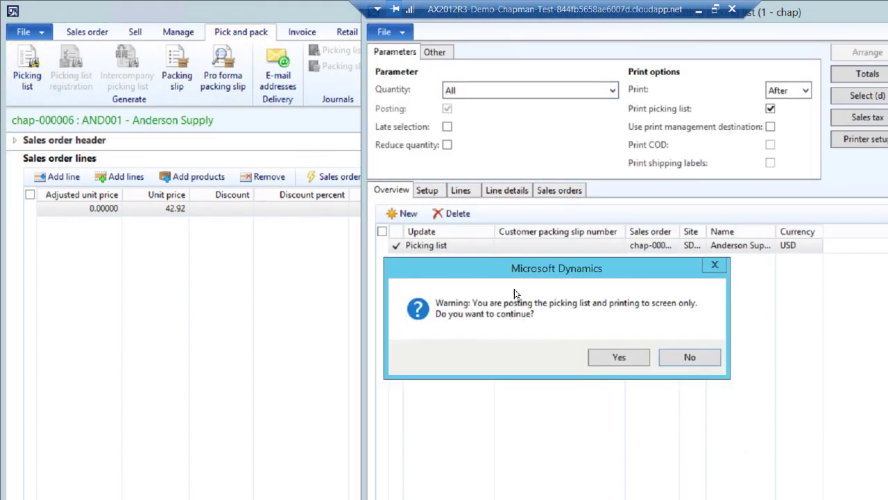
pyautogui.press('Return')
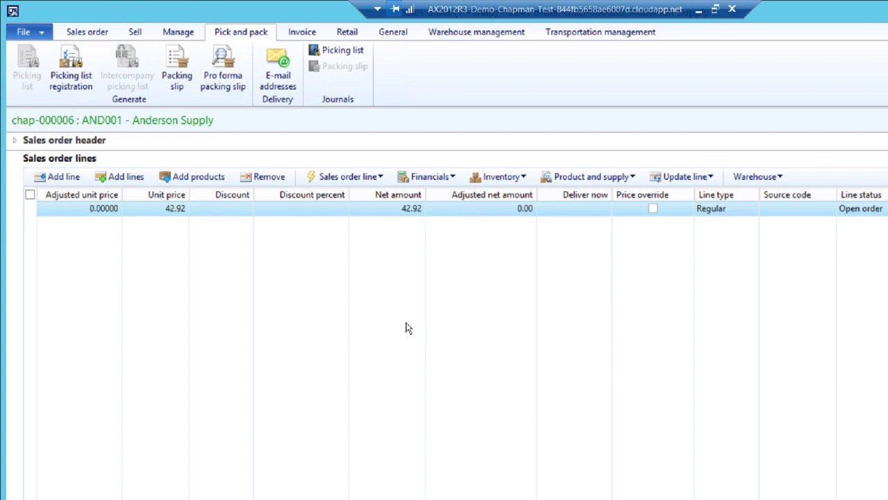
# Register the order's picking list by updating all lines of the picking route, and close the registration.
pyautogui.click(68, 86)
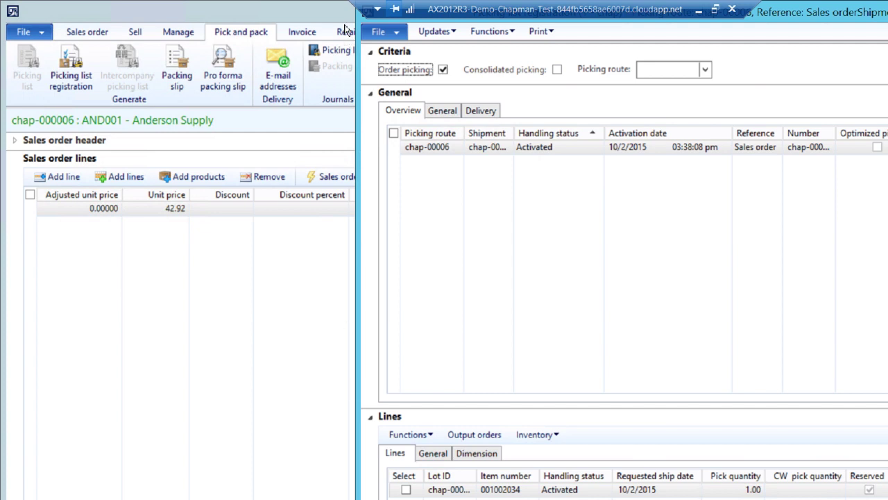
pyautogui.click(437, 31)
pyautogui.press('Down')
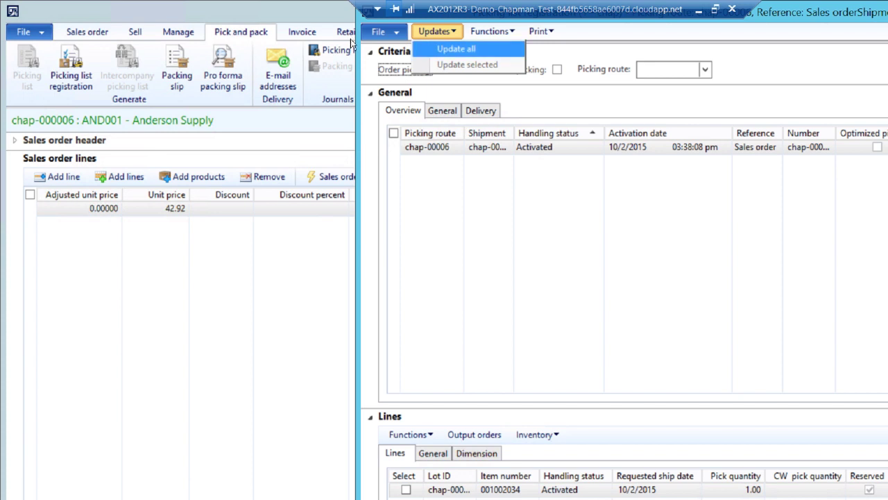
pyautogui.press('Return')
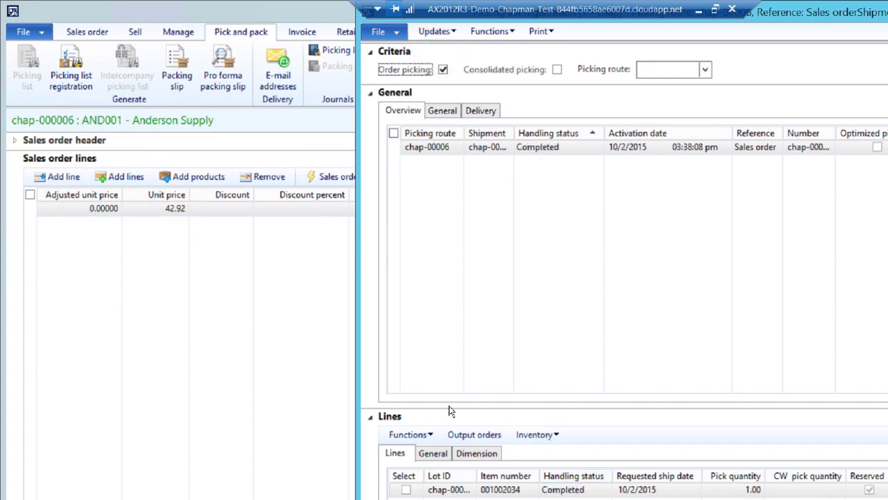
pyautogui.click(846, 462)
pyautogui.press('Escape')
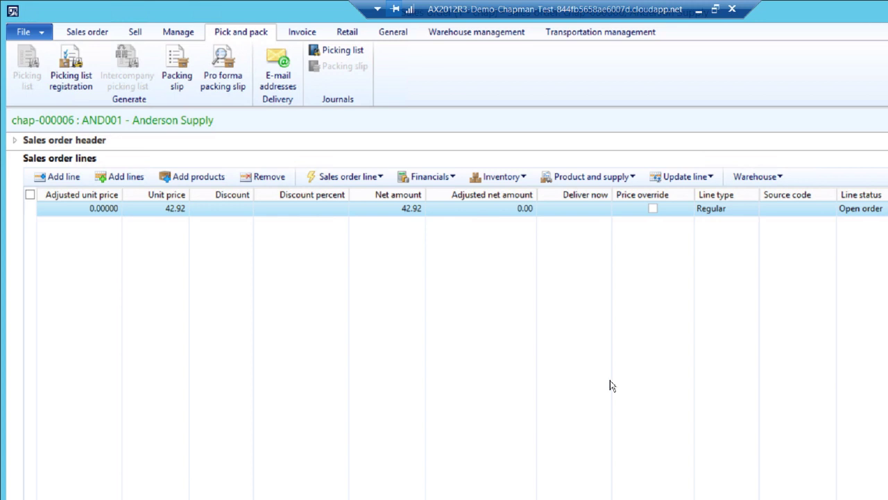
# Post the sales order's packing slip for the picked quantity, printing it to screen.
pyautogui.click(174, 67)
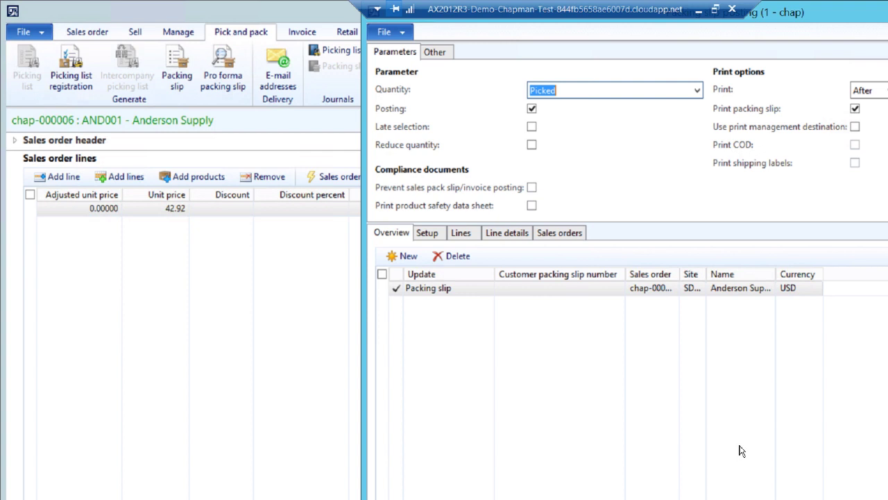
pyautogui.press('Return')
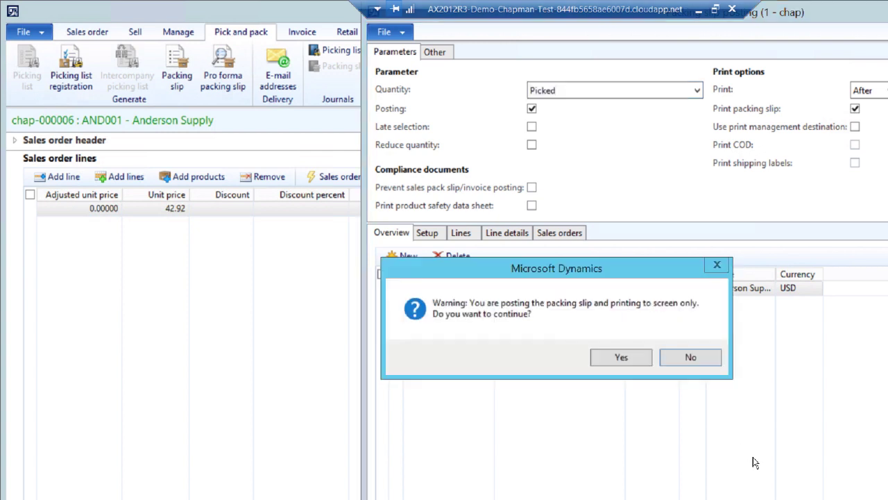
pyautogui.press('Return')
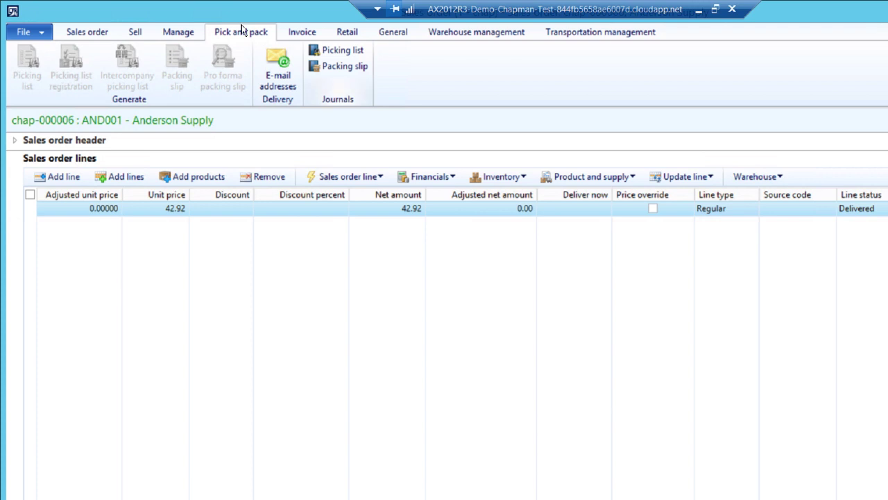
# Post the sales order's invoice based on the packing slip quantity, and close the printed invoice.
pyautogui.scroll(-1, 243, 31)
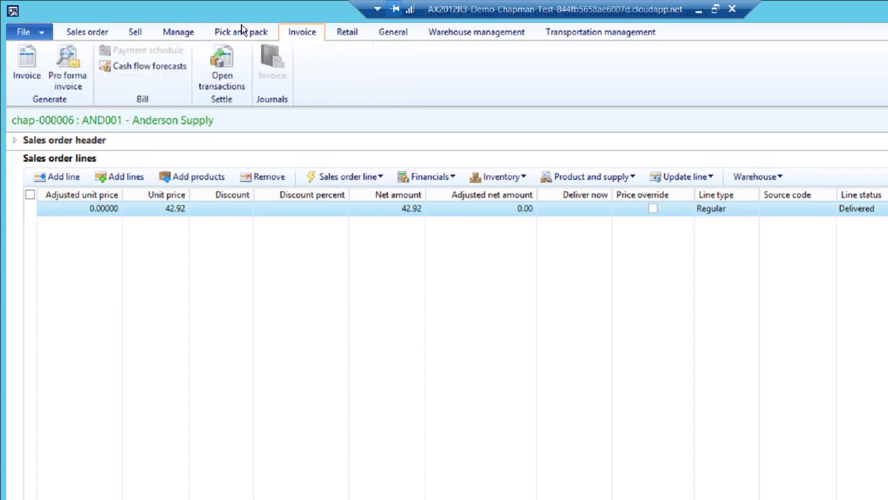
pyautogui.click(27, 54)
pyautogui.click(26, 54)
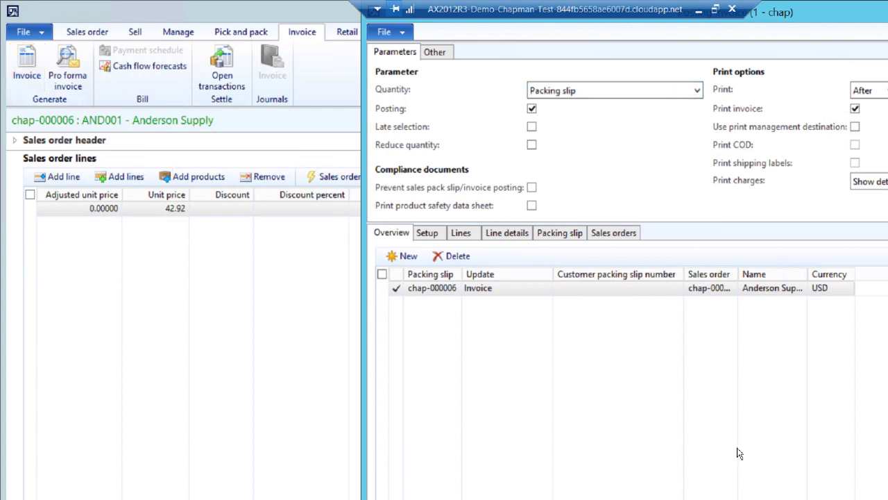
pyautogui.click(618, 357)
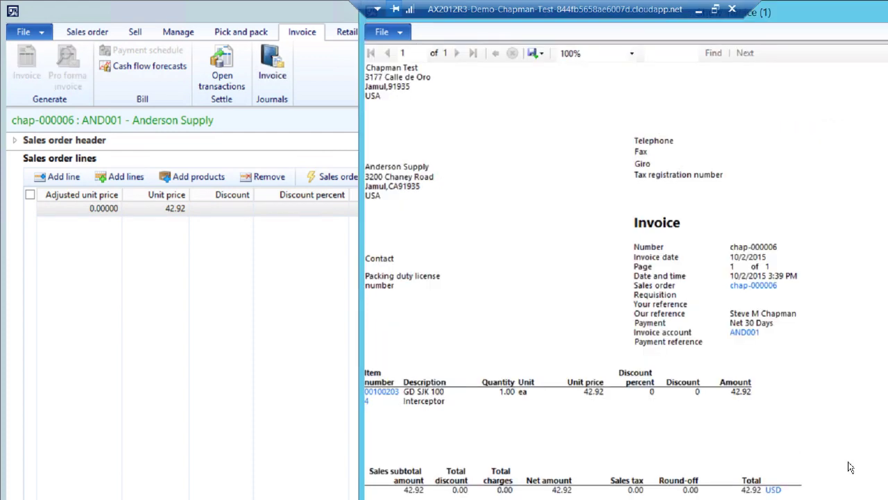
pyautogui.press('Escape')
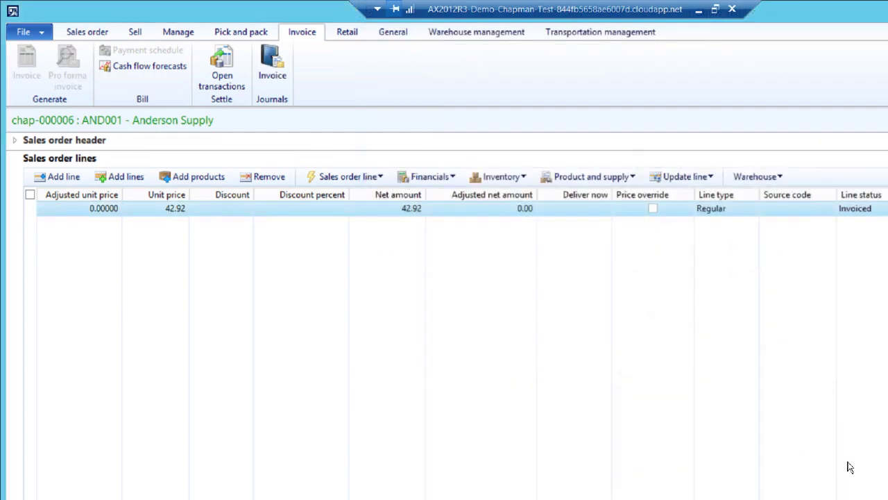
# Close the sales order and open the list of open customer invoices in Accounts receivable.
pyautogui.click(873, 11)
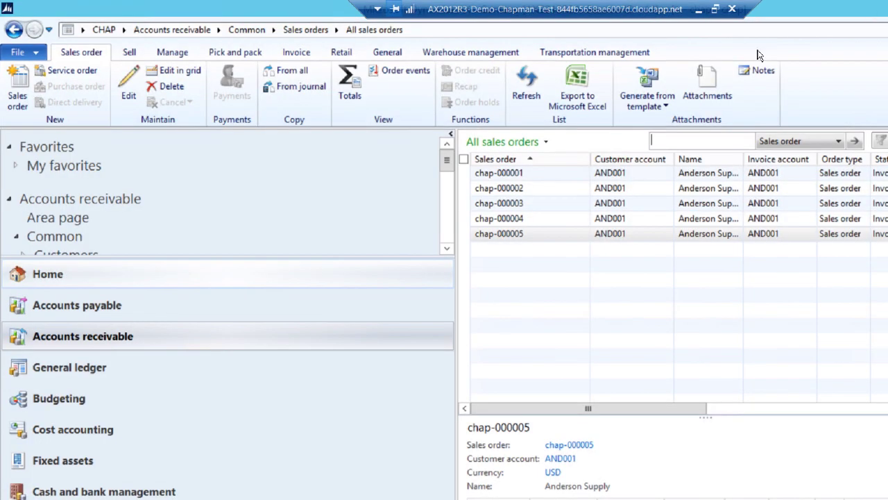
pyautogui.click(61, 217)
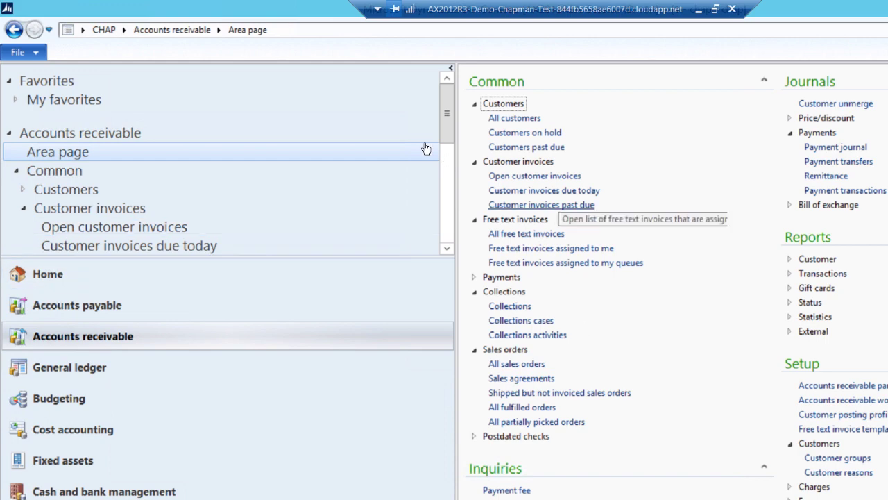
pyautogui.click(534, 176)
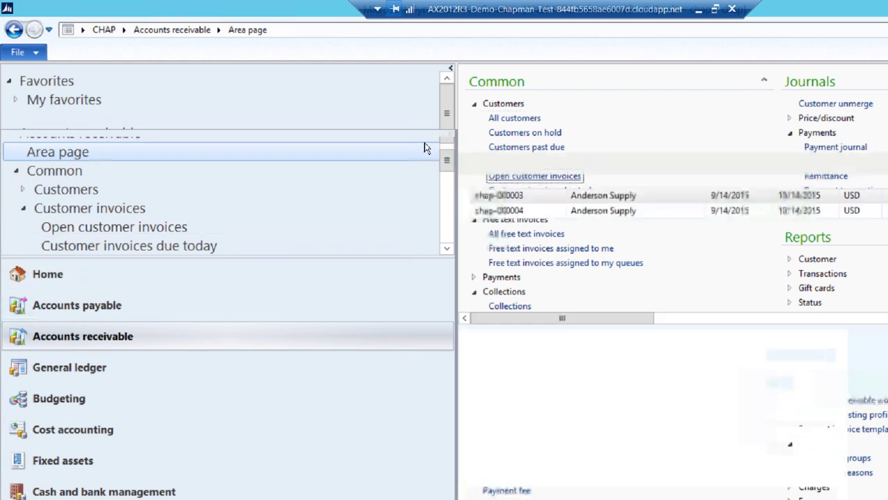